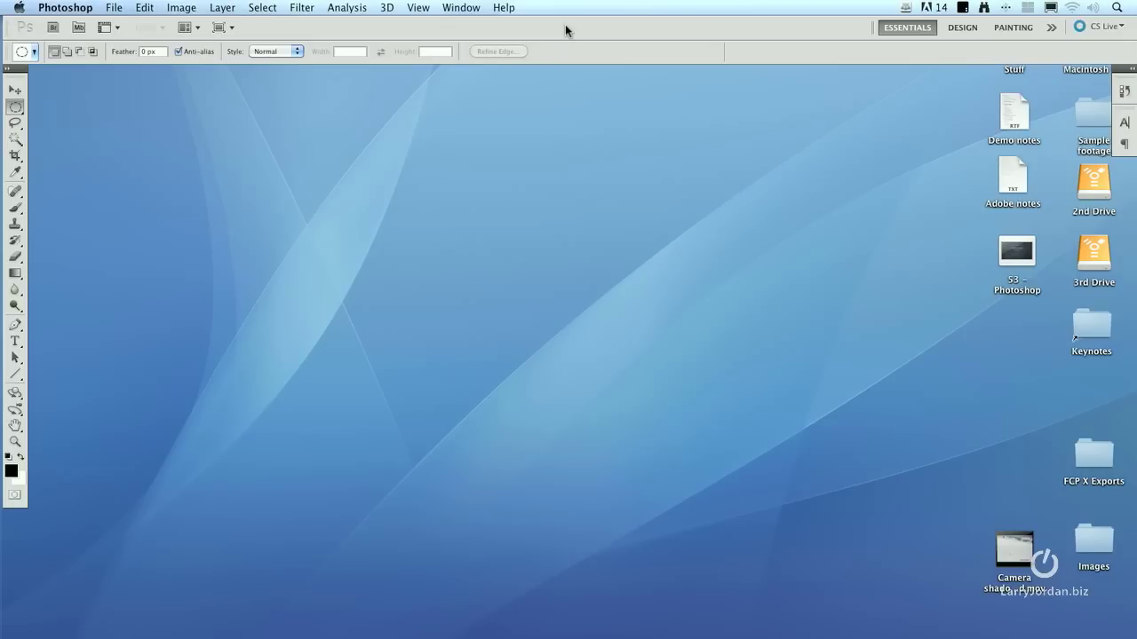
Step: Open the desktop Images folder in Finder and drag the Antique car image into Photoshop
key(super+alt+d)
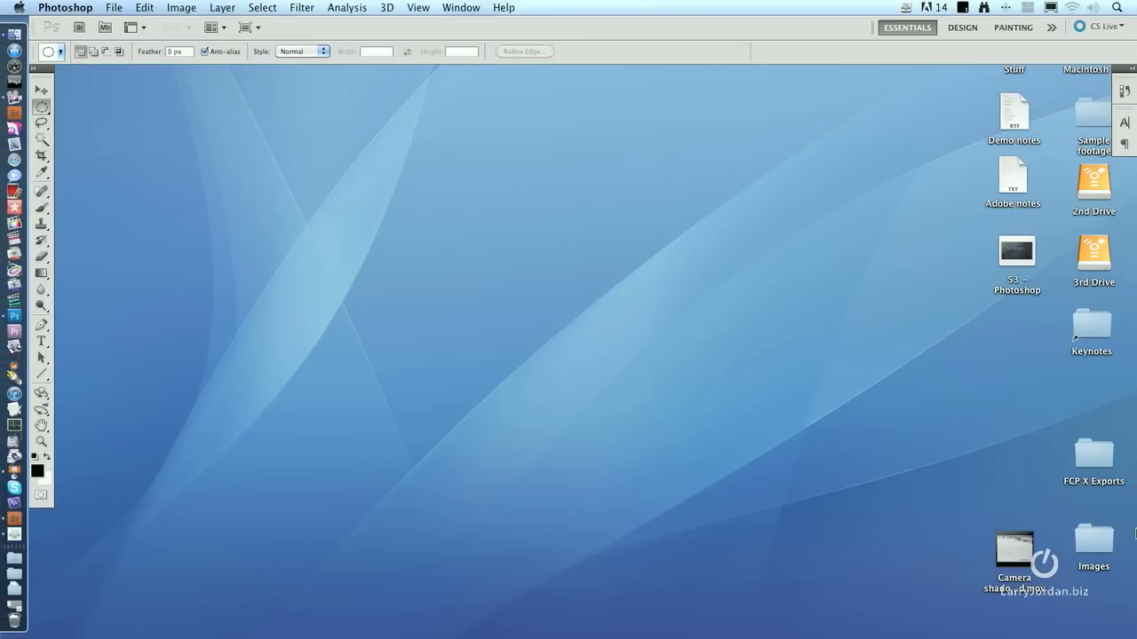
double_click(1093, 540)
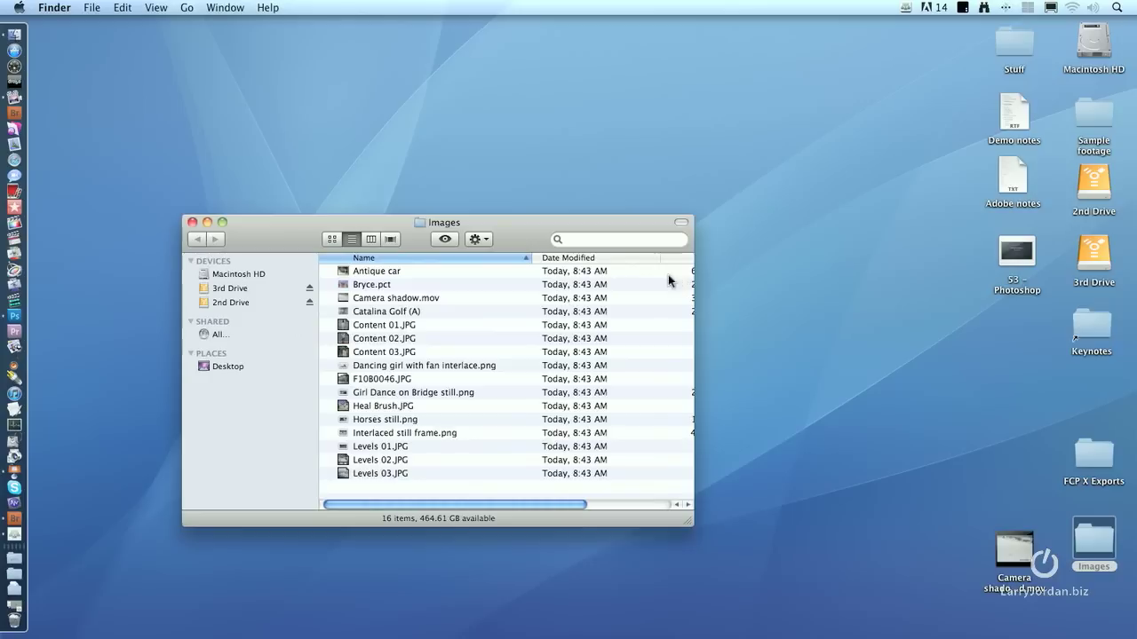
drag(304, 227, 436, 223)
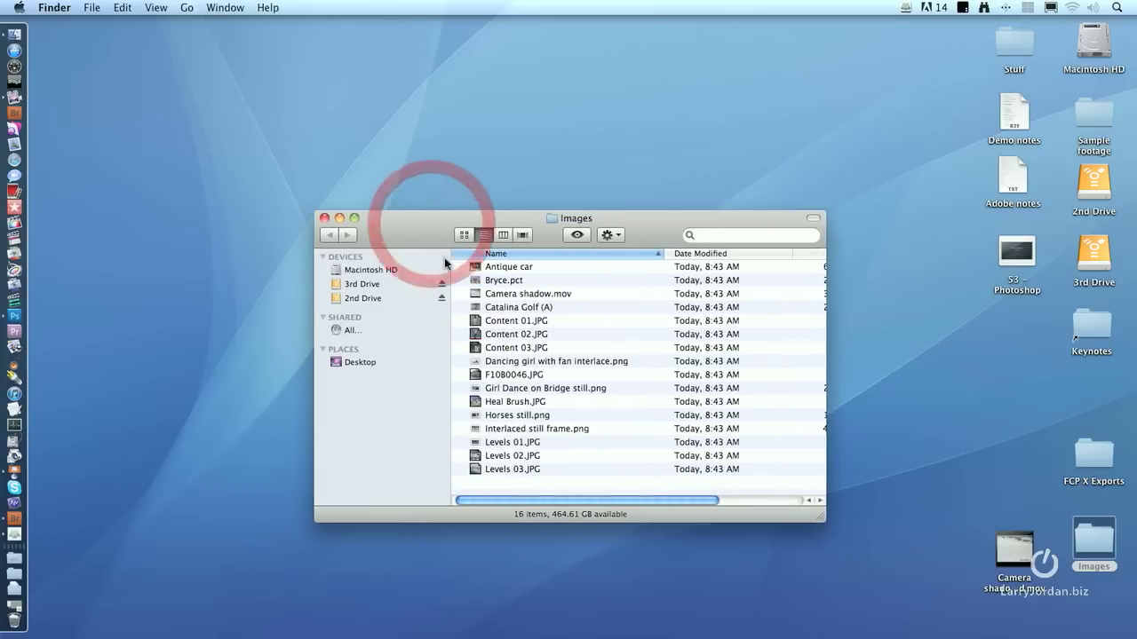
drag(426, 269, 14, 316)
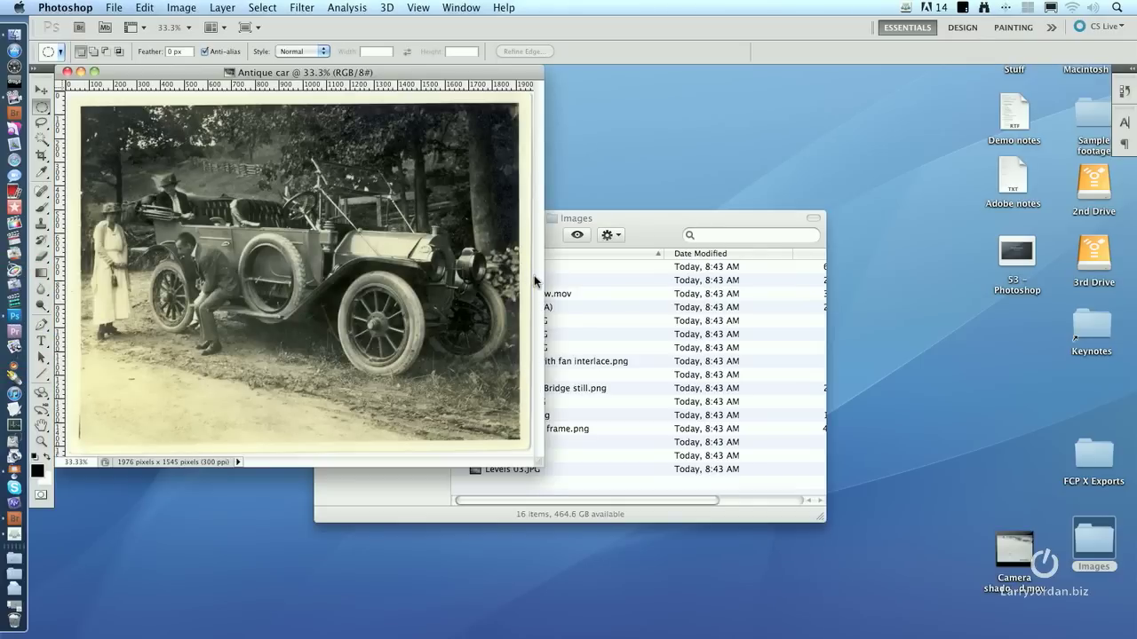
Step: Close Antique car, reopen it from the Images folder through File > Open, then close it with Cmd+W
click(66, 72)
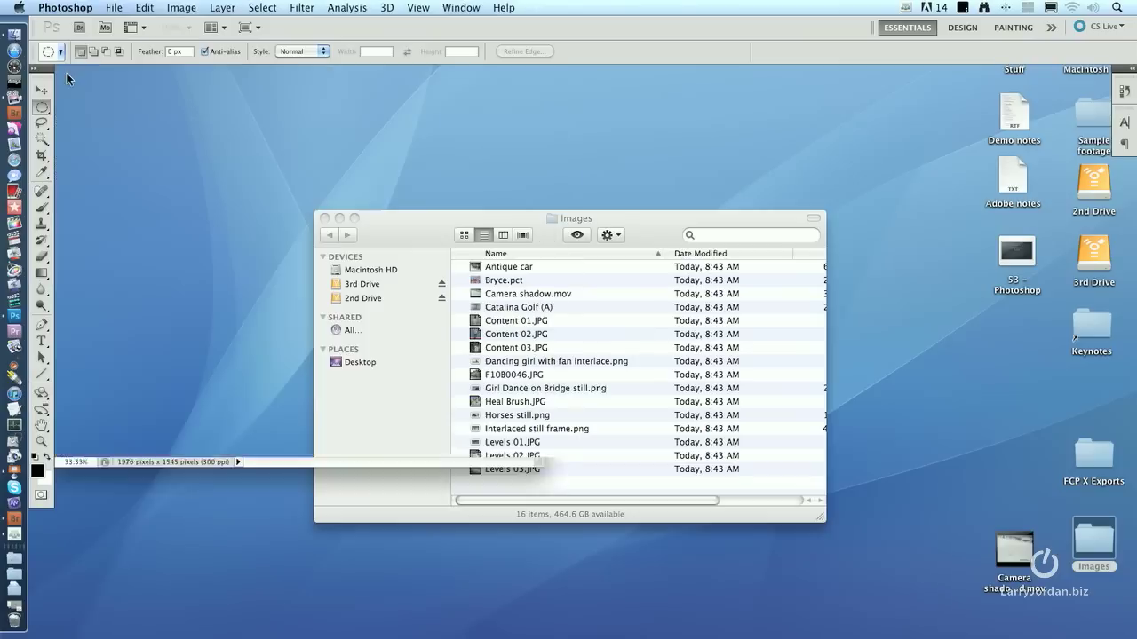
click(116, 7)
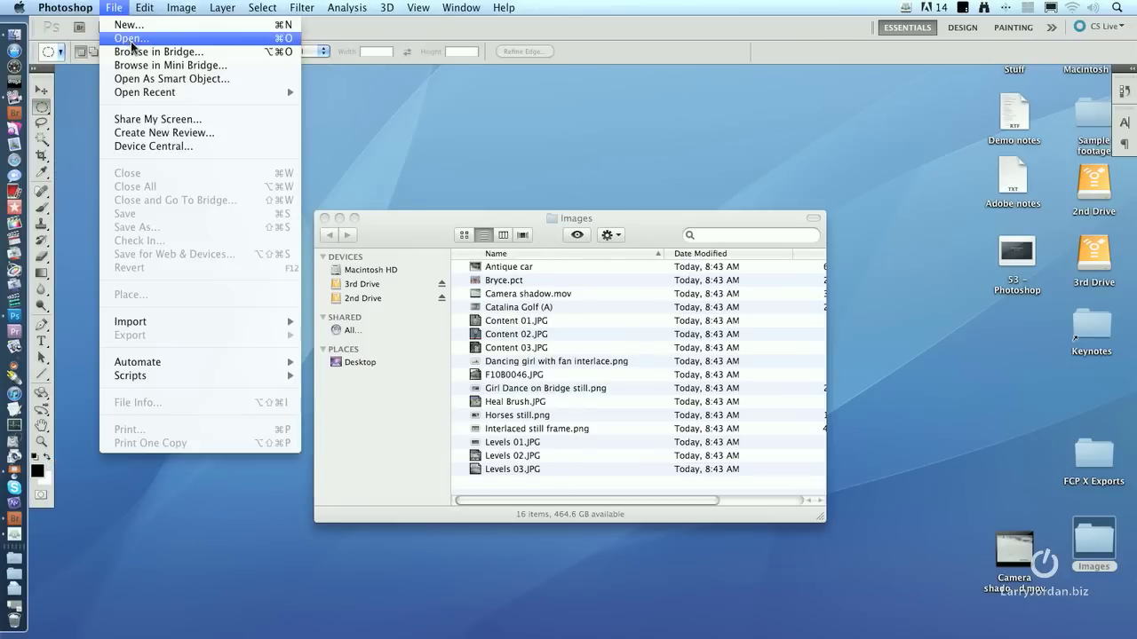
click(131, 40)
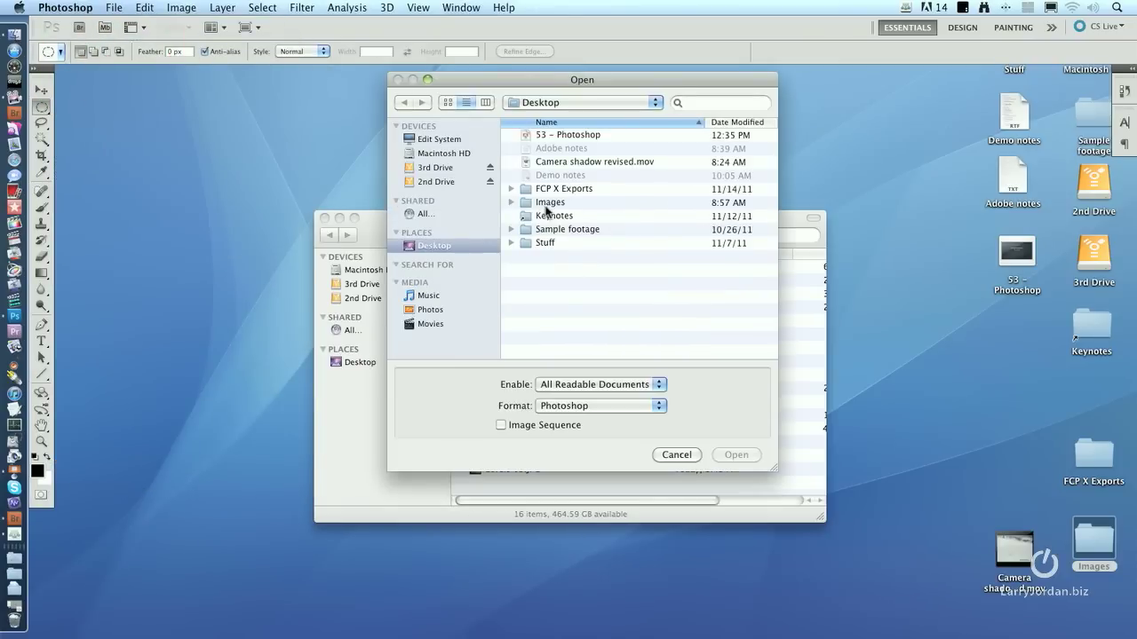
click(540, 203)
double_click(540, 204)
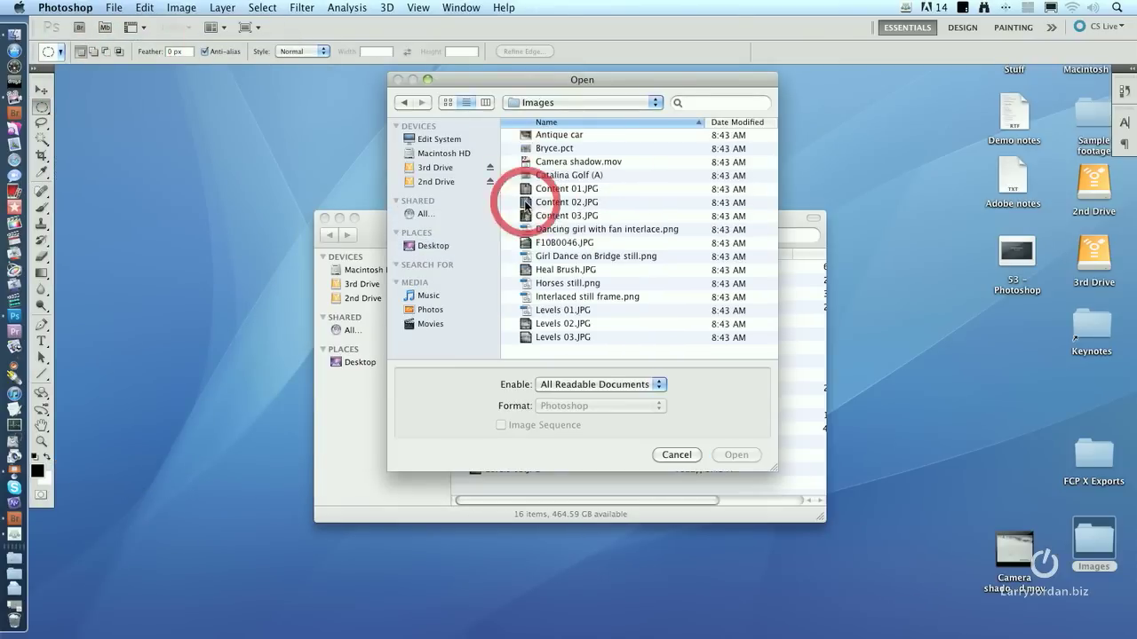
double_click(539, 136)
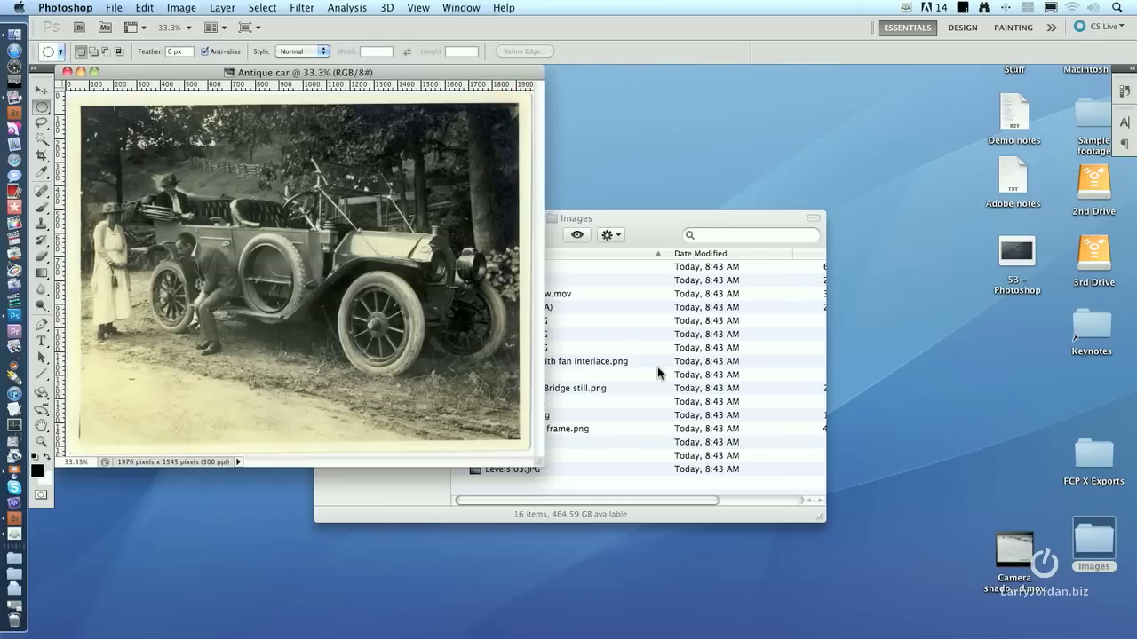
key(super+w)
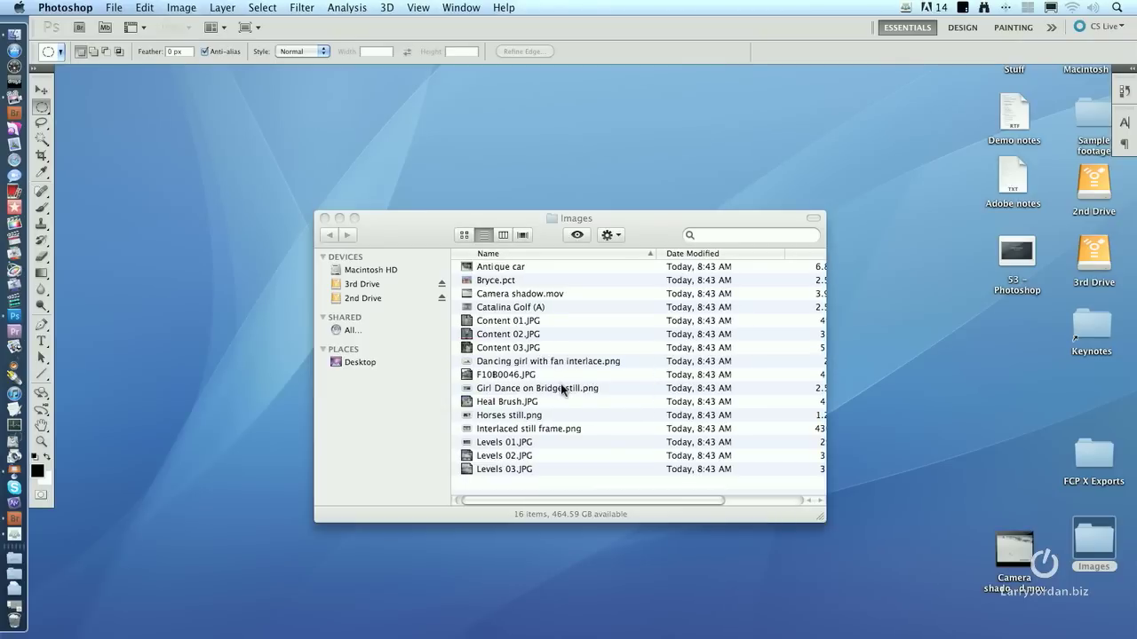
Step: Close the Finder Images window and switch to Adobe Bridge CS5.1
click(325, 218)
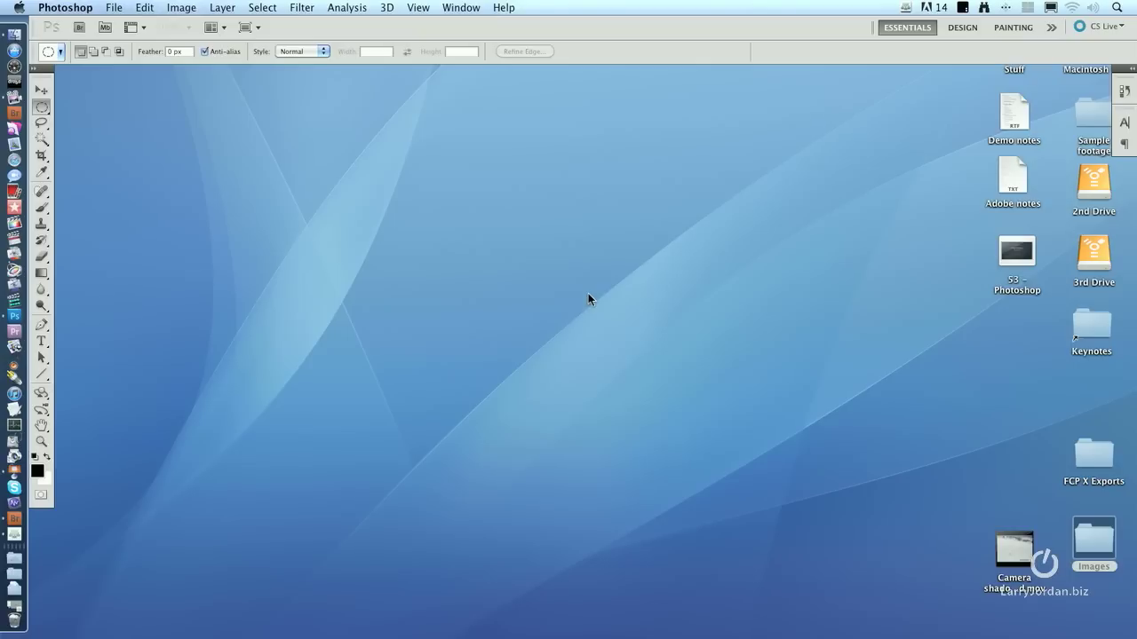
key(super+Tab)
key(super+Tab)
key(super+Tab)
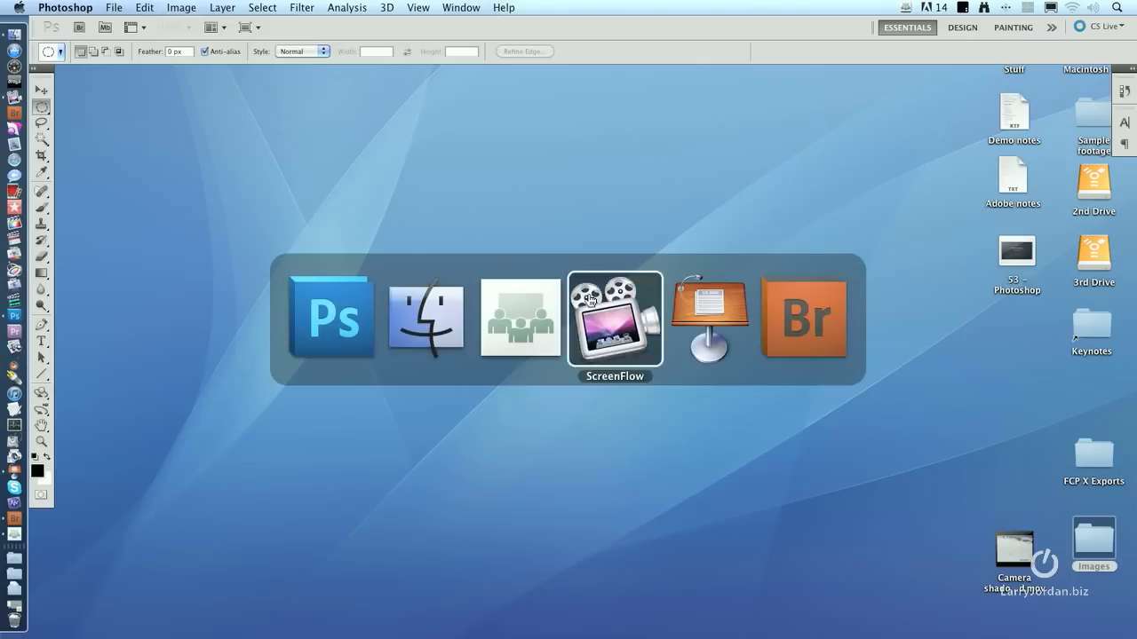
key(super+Tab)
key(super+Tab)
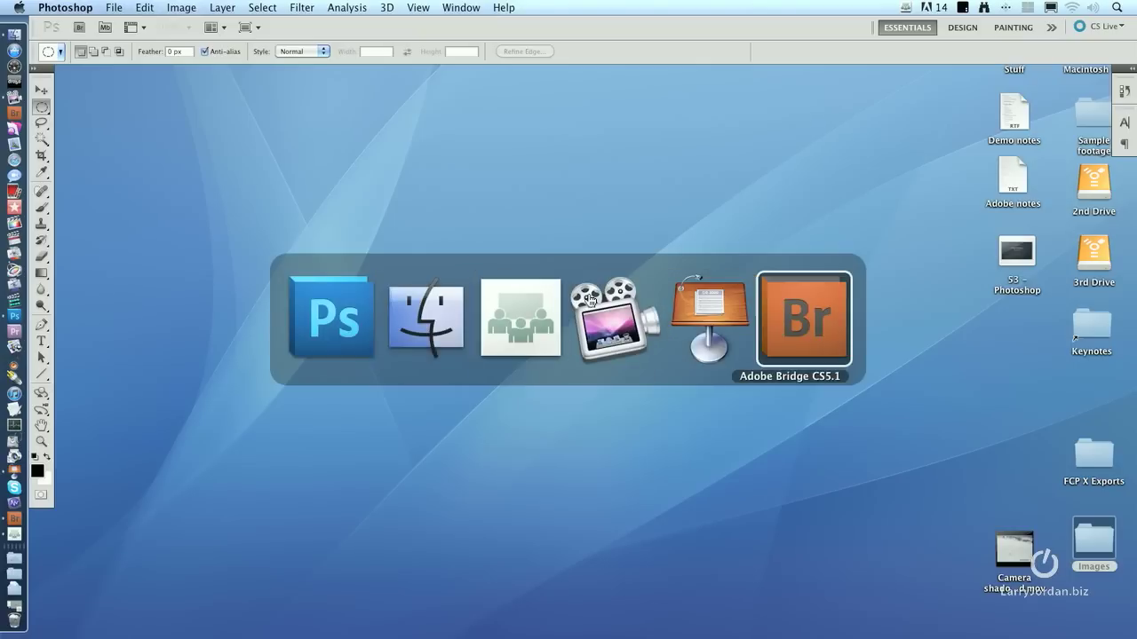
click(804, 345)
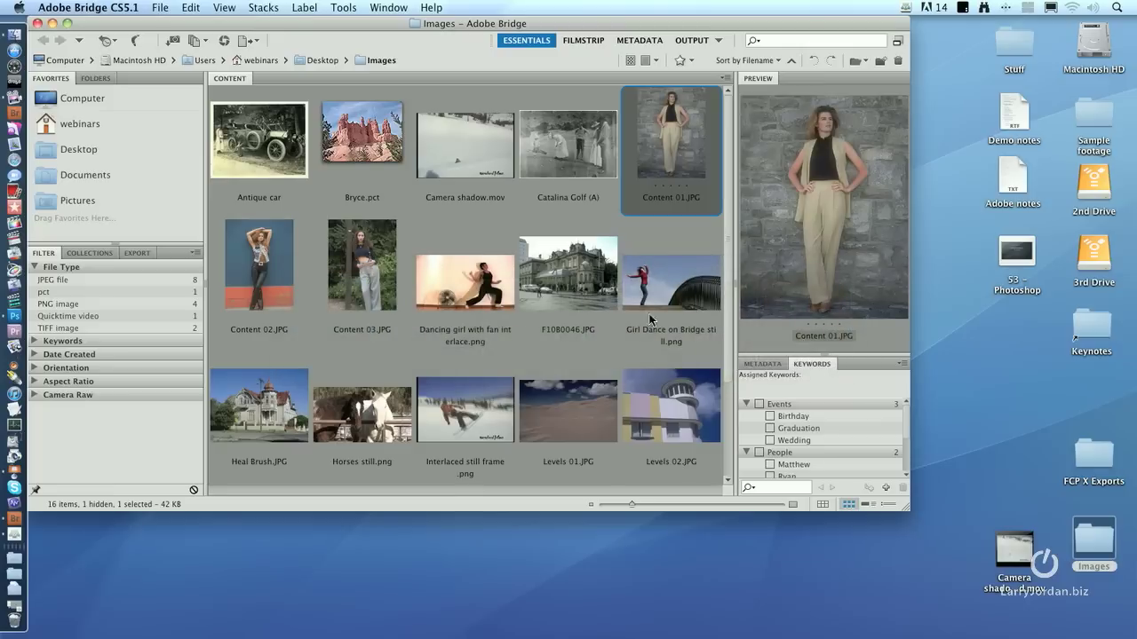
Step: Preview Bryce.pct, Camera shadow.mov, Catalina Golf (A), Content 01.JPG and Girl Dance on Bridge still.png in Bridge
click(348, 157)
click(456, 163)
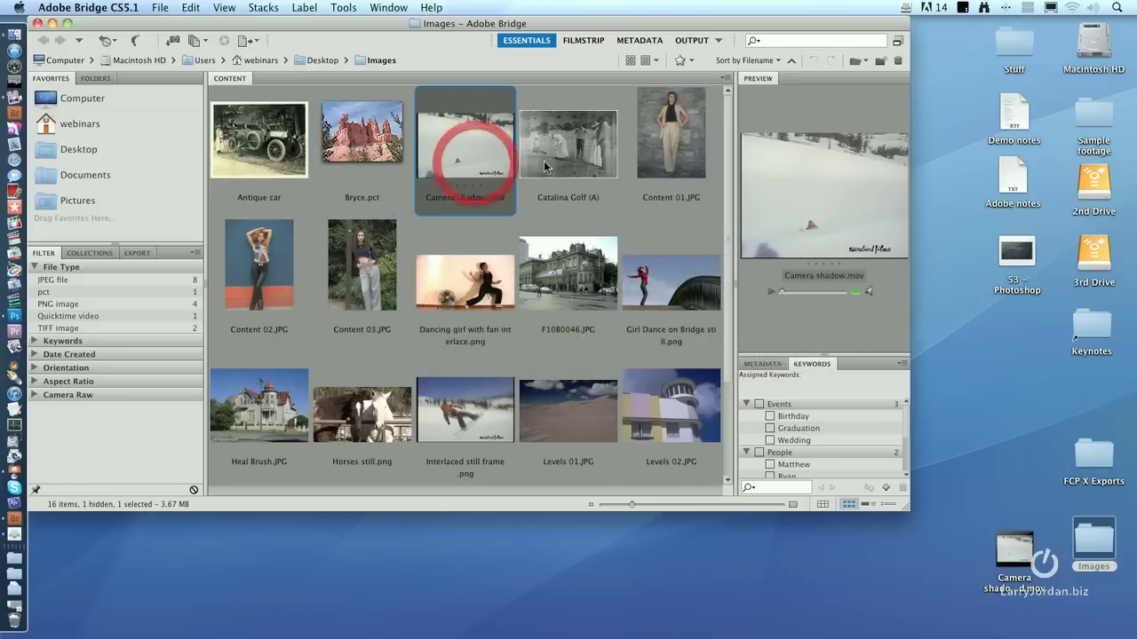
click(541, 160)
click(648, 171)
click(648, 254)
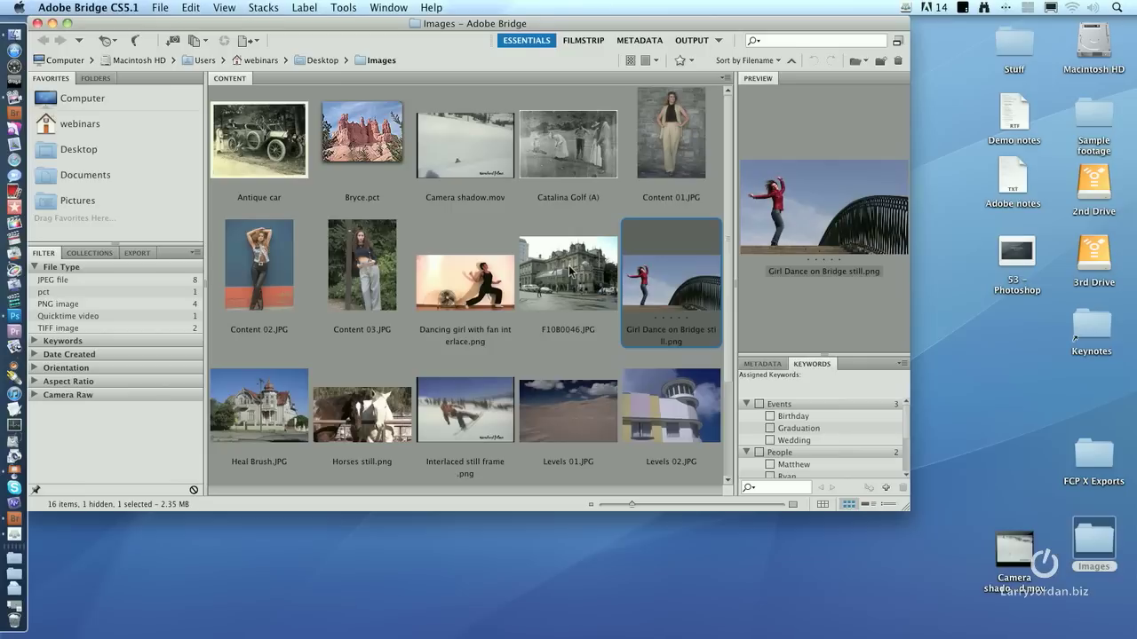
Step: Enlarge Bridge's preview pane, then hide Bridge to return to Photoshop
drag(823, 356, 824, 370)
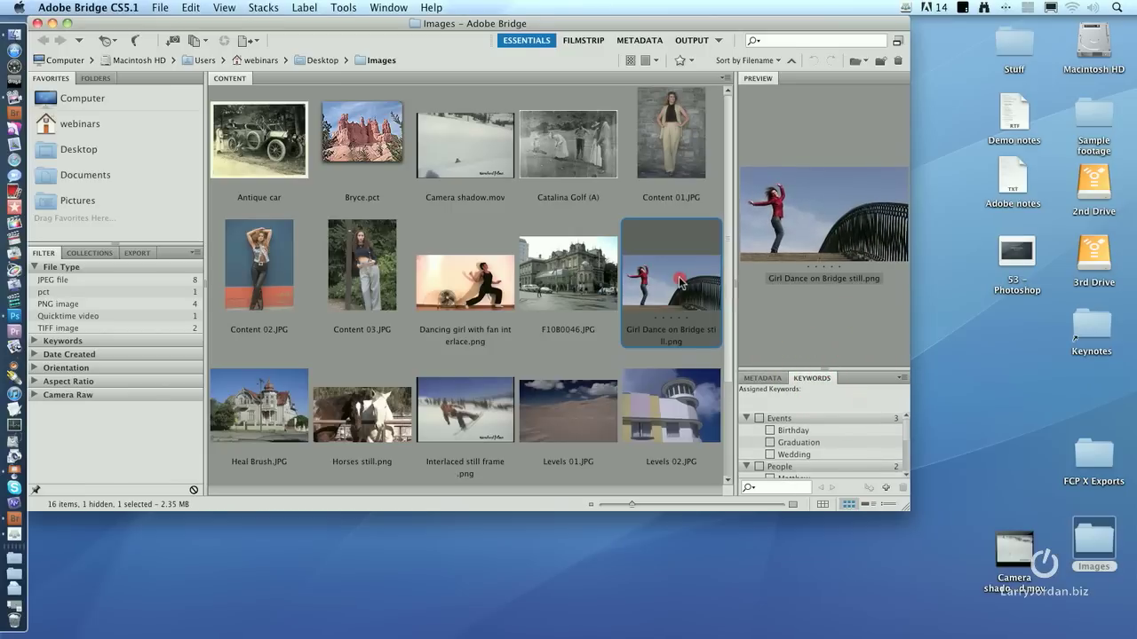
drag(735, 279, 711, 283)
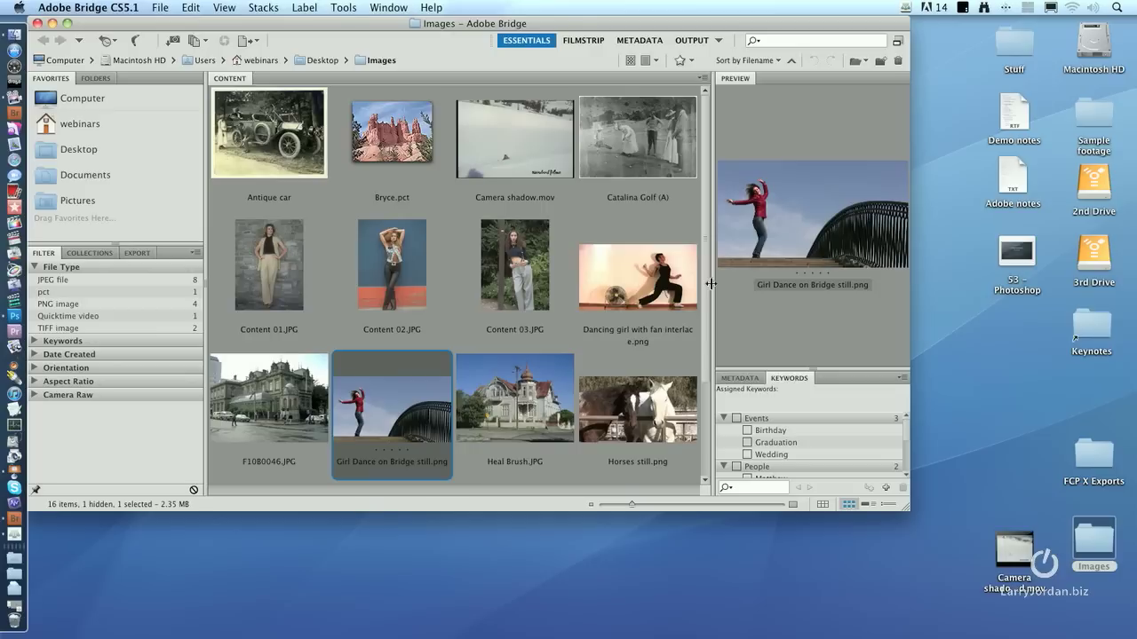
key(super+h)
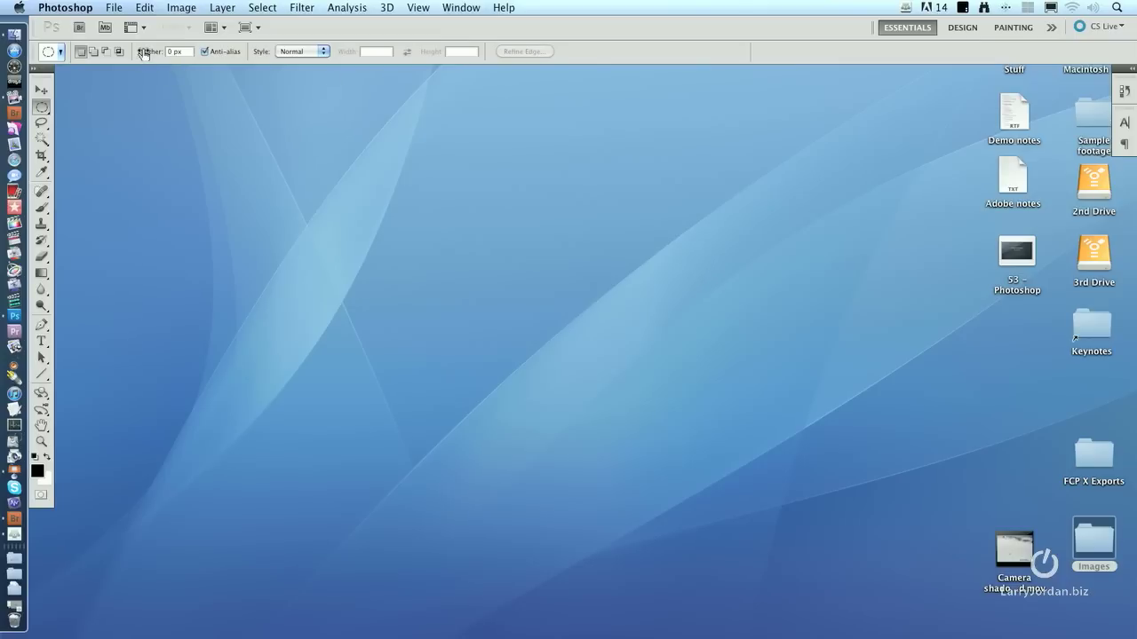
Step: Launch Mini Bridge with File > Browse in Mini Bridge
click(114, 7)
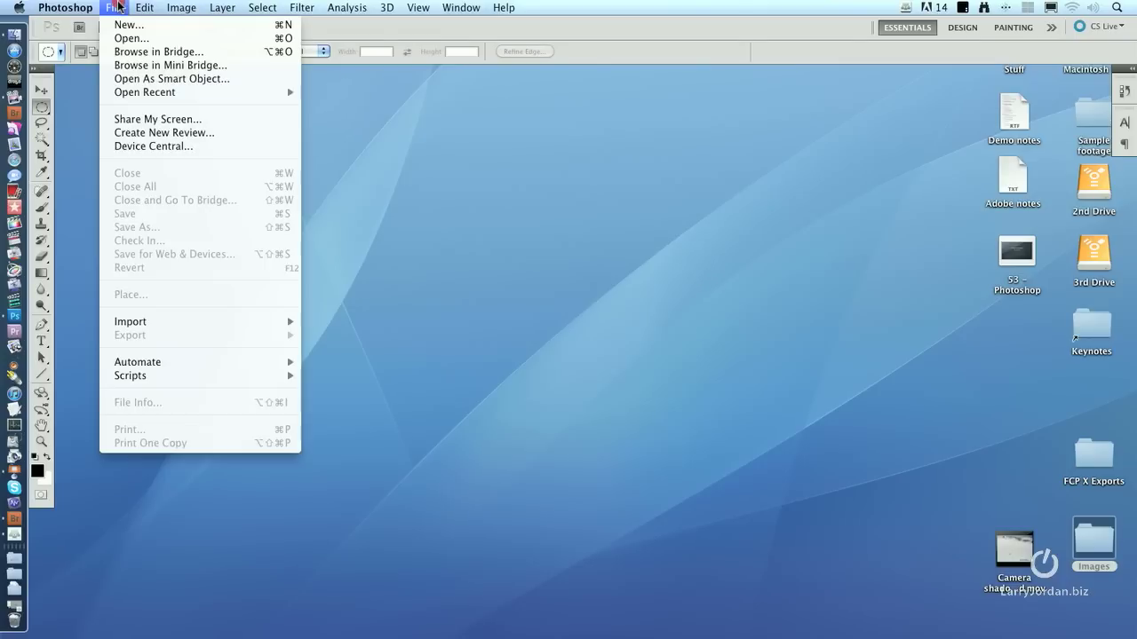
click(233, 70)
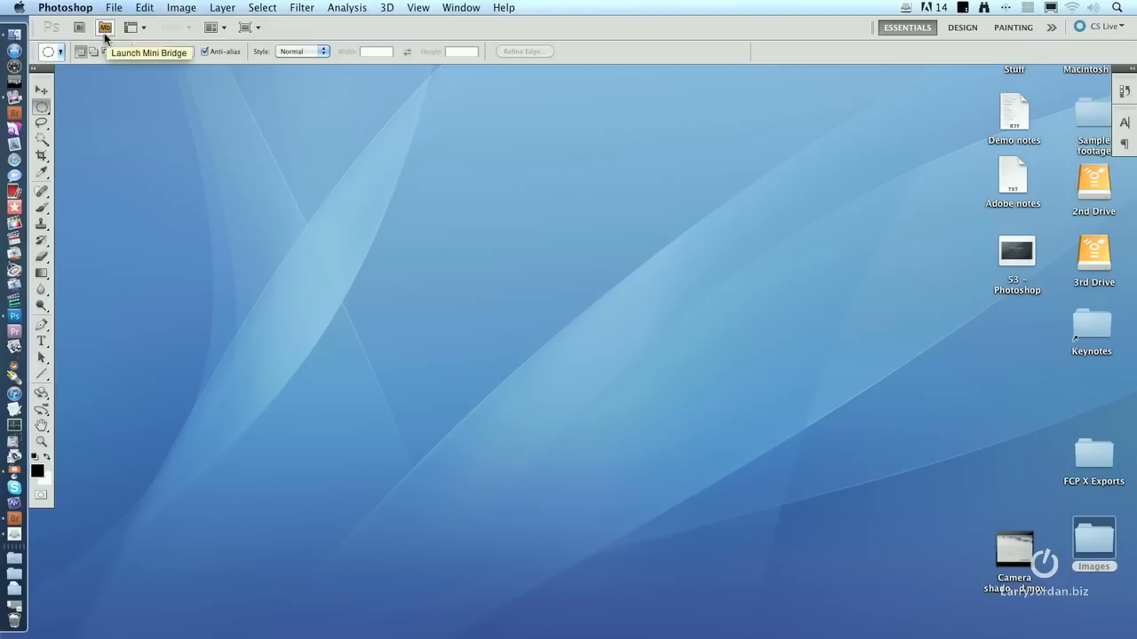
Step: Open Mini Bridge, float it mid-screen, and widen it to three thumbnail columns
click(105, 29)
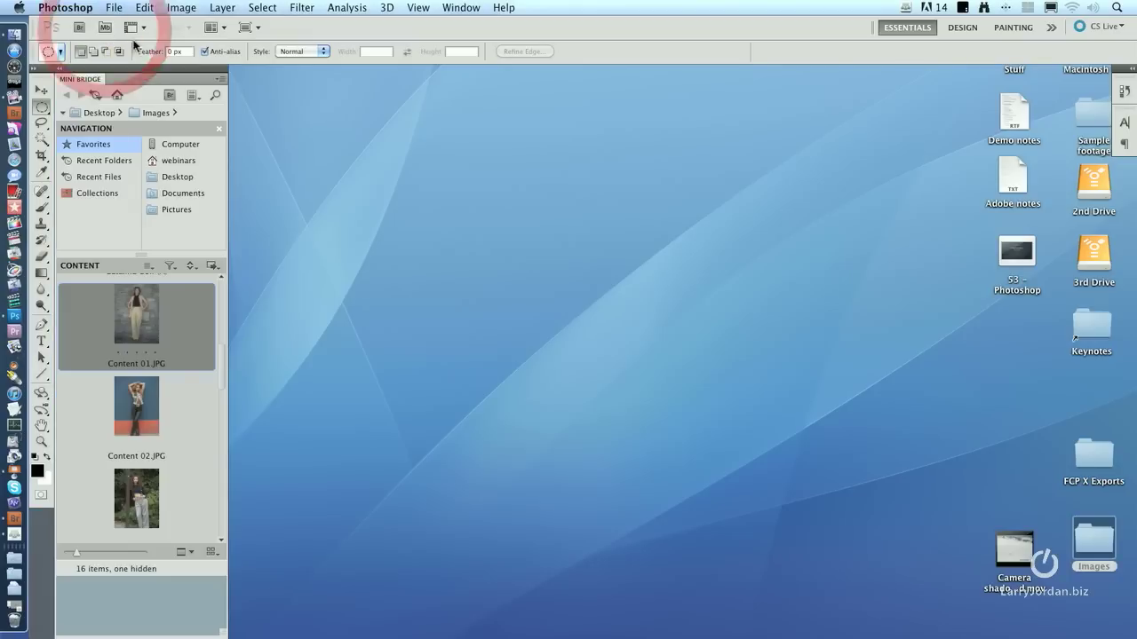
drag(141, 67, 535, 68)
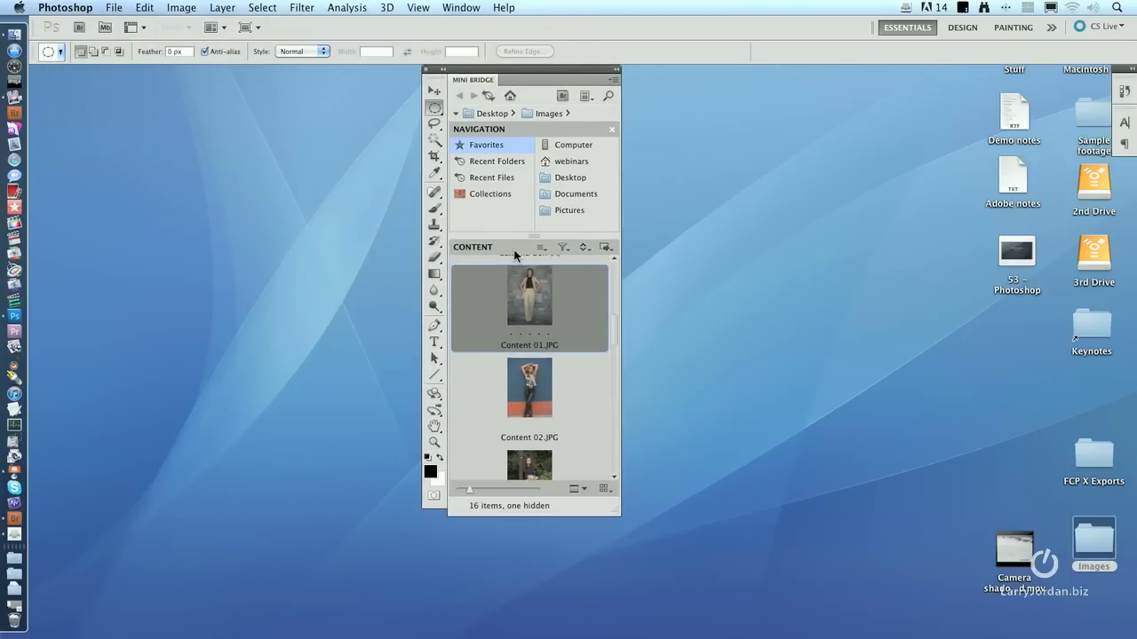
scroll(545, 307, down, 5)
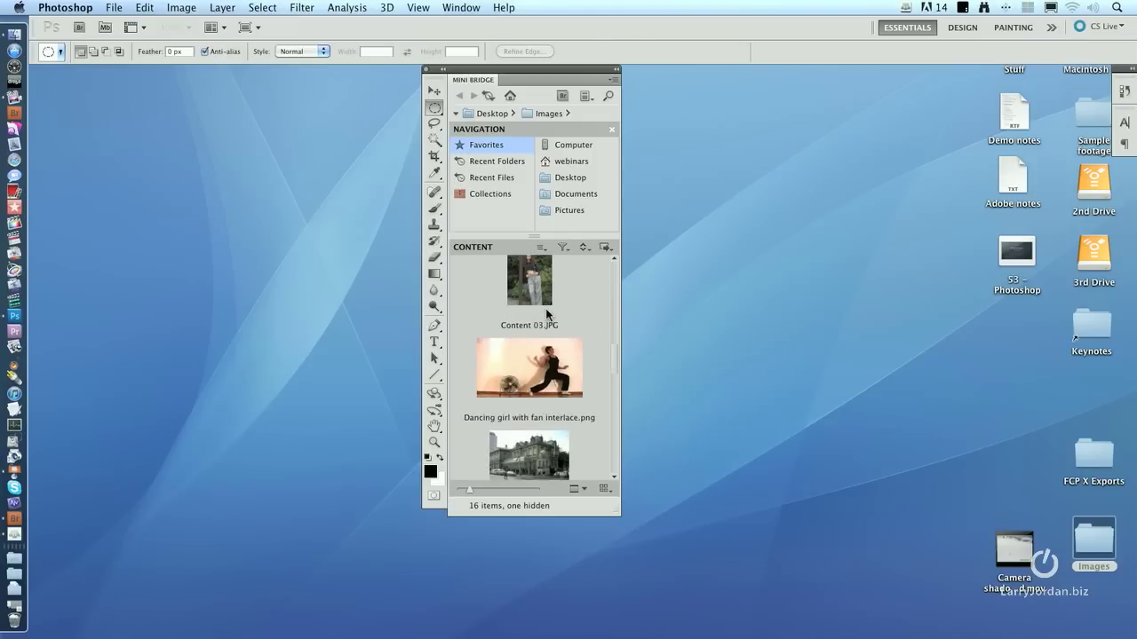
scroll(545, 308, down, 10)
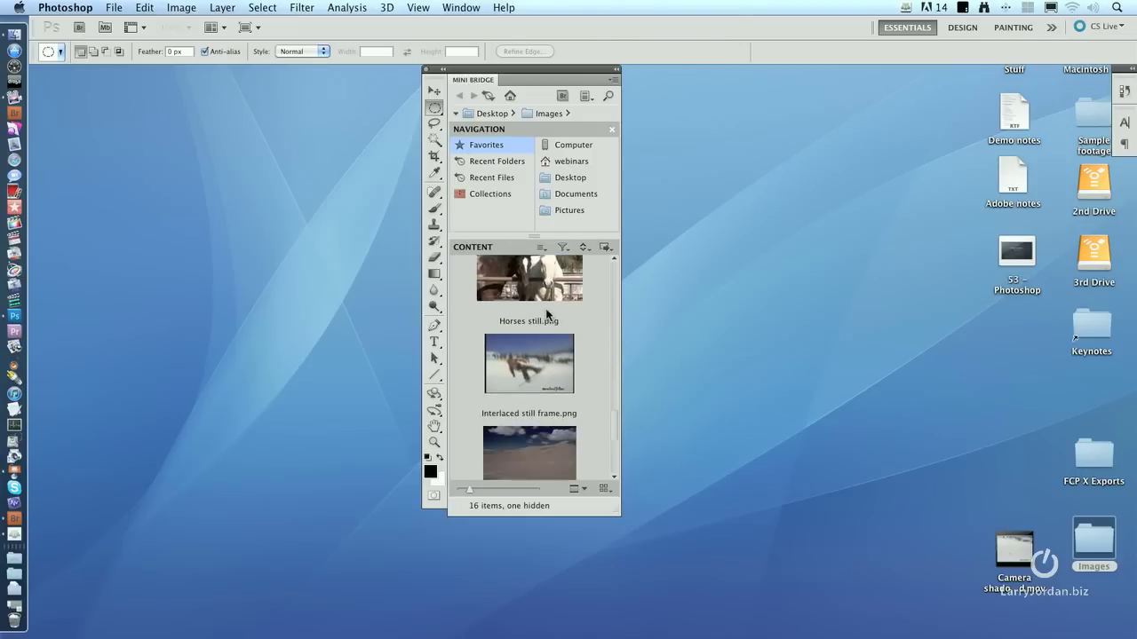
scroll(546, 313, down, 5)
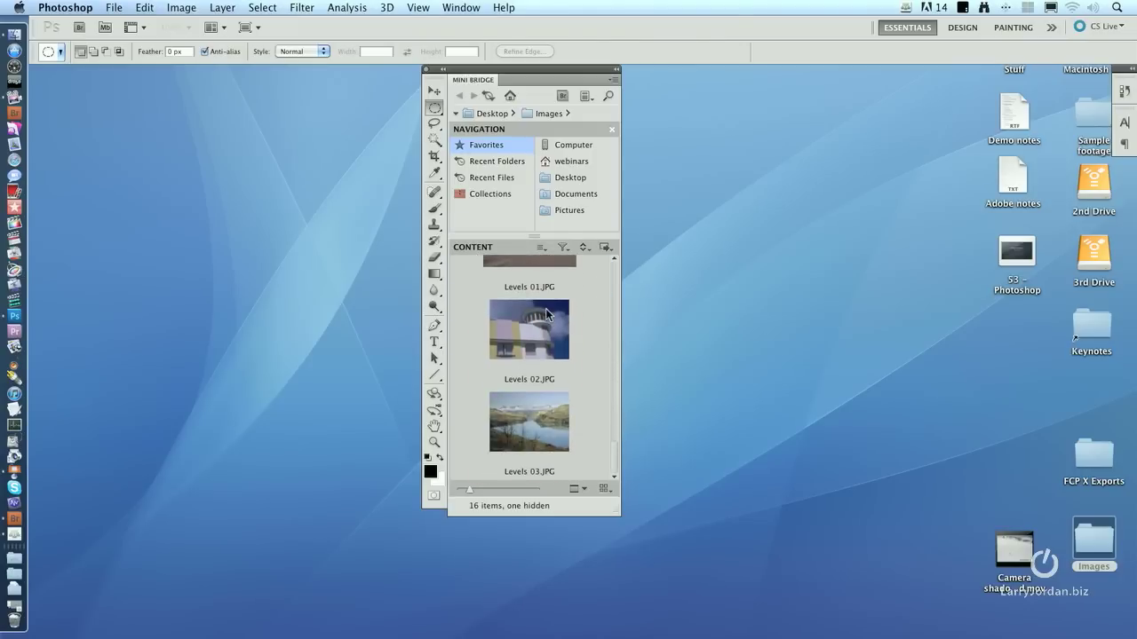
drag(619, 512, 769, 512)
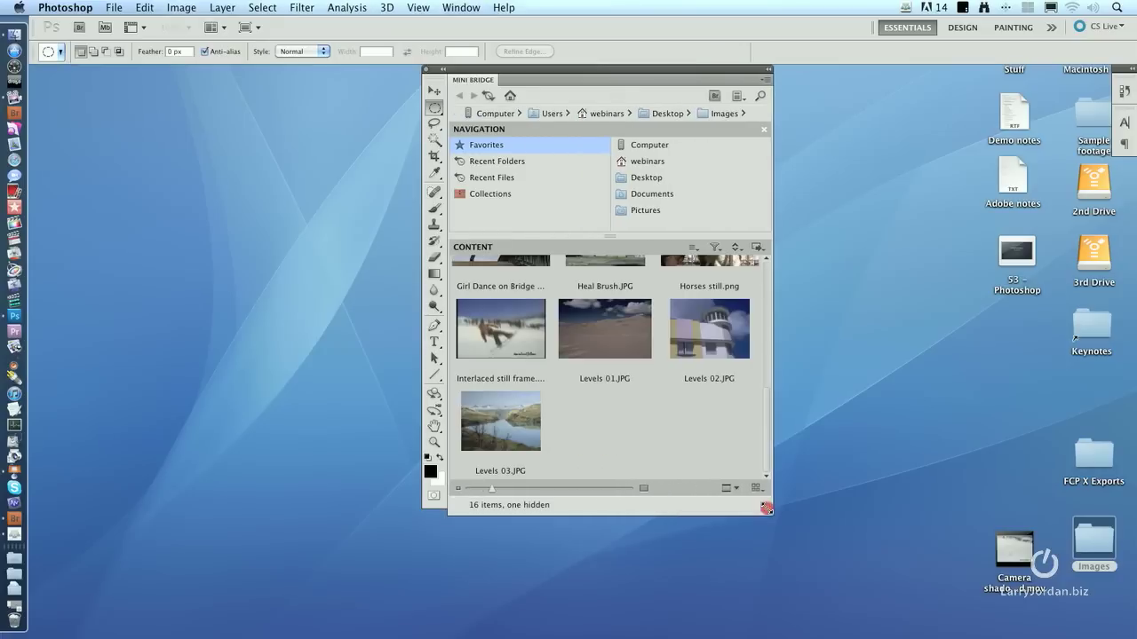
Step: Browse from Computer to the Desktop and open its Images folder in Mini Bridge
click(491, 114)
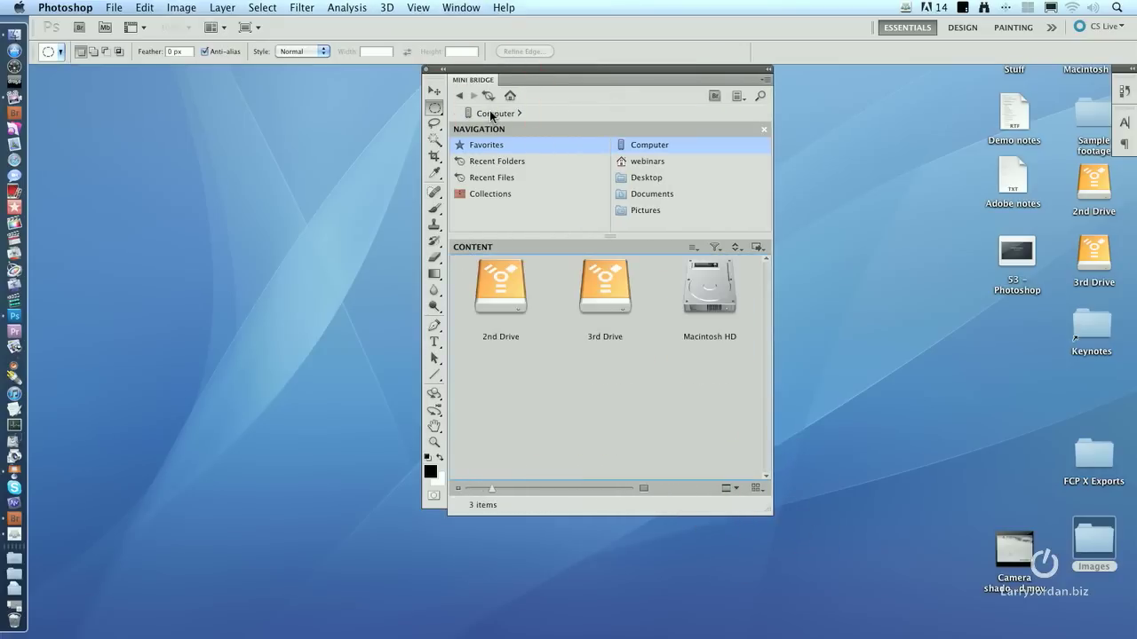
click(624, 179)
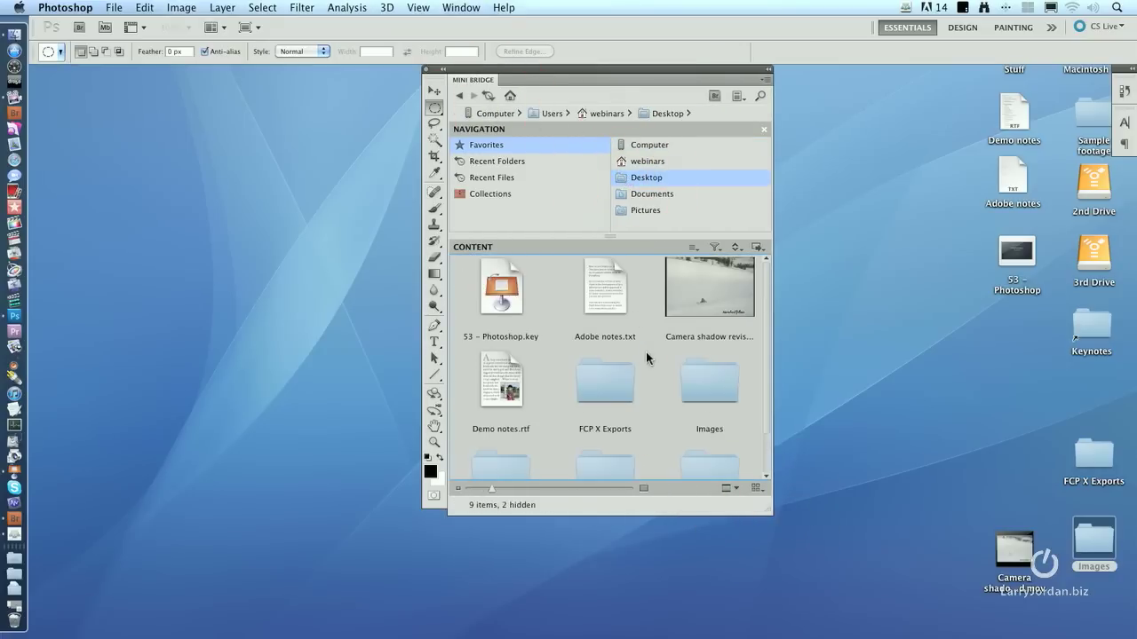
scroll(684, 370, down, 1)
click(689, 357)
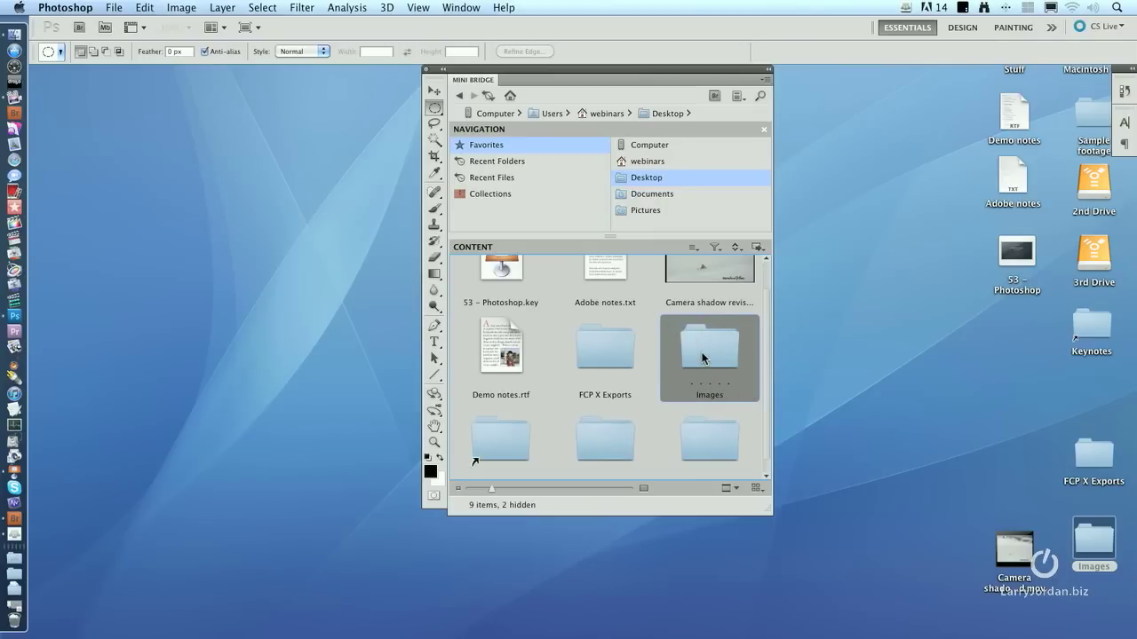
double_click(701, 357)
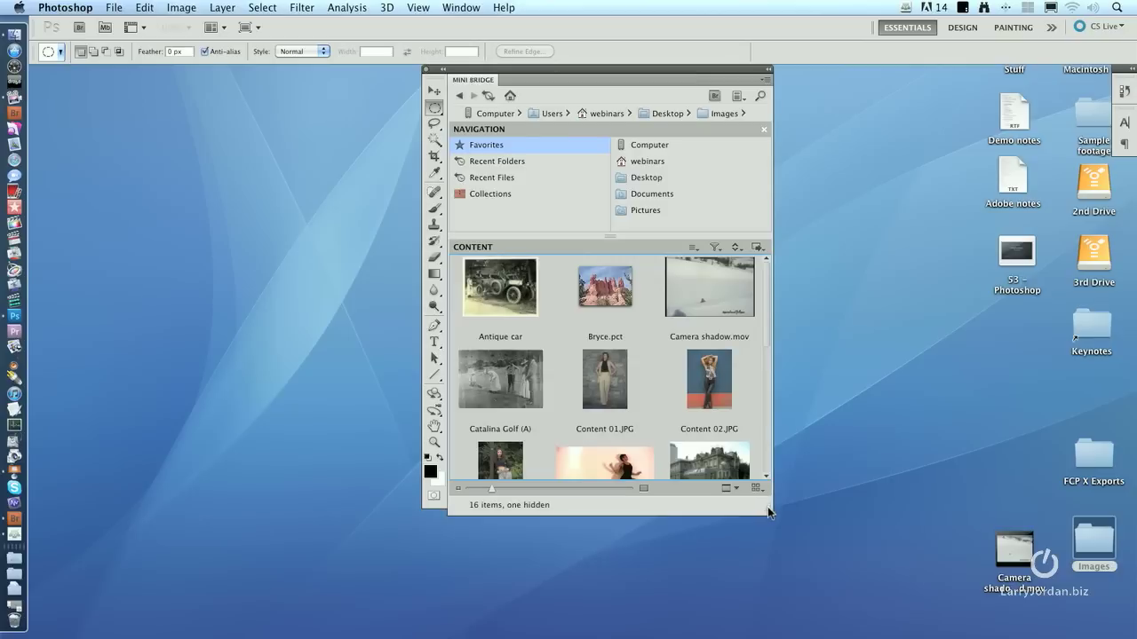
Step: Narrow Mini Bridge to one tall column, enlarge its thumbnails, and dock it on the right
drag(769, 512, 621, 572)
click(475, 549)
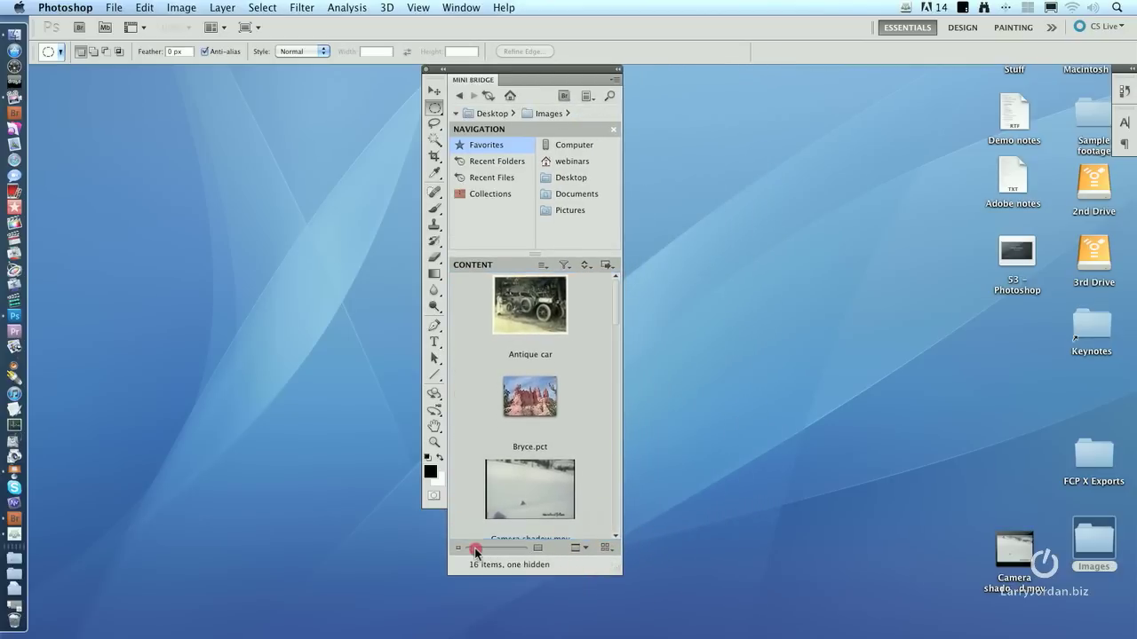
drag(475, 550, 480, 550)
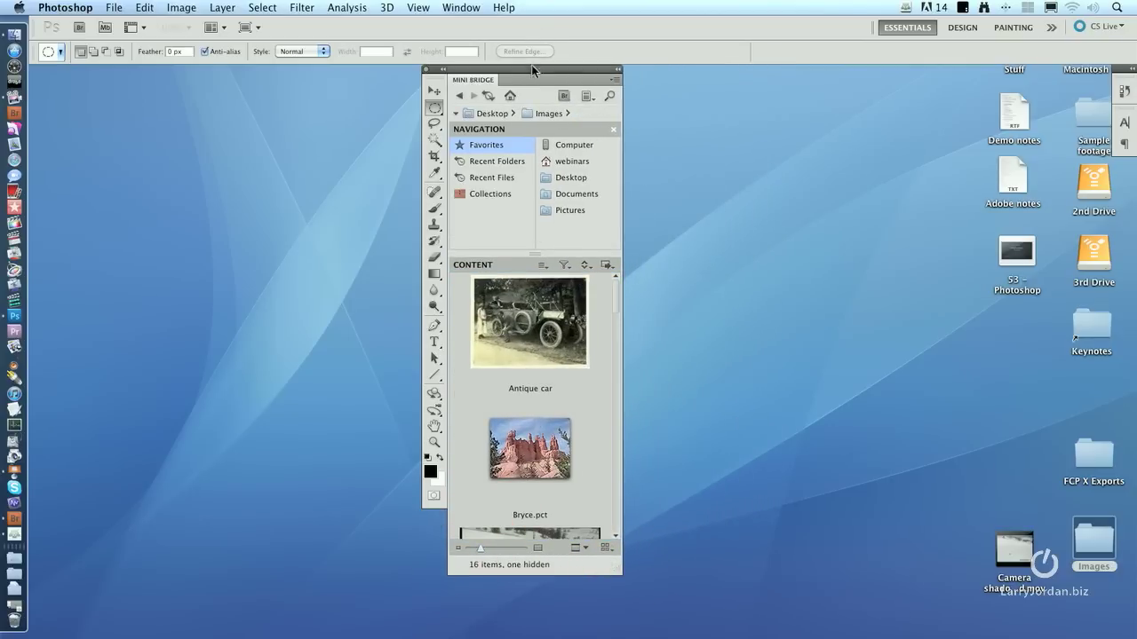
drag(531, 67, 1020, 73)
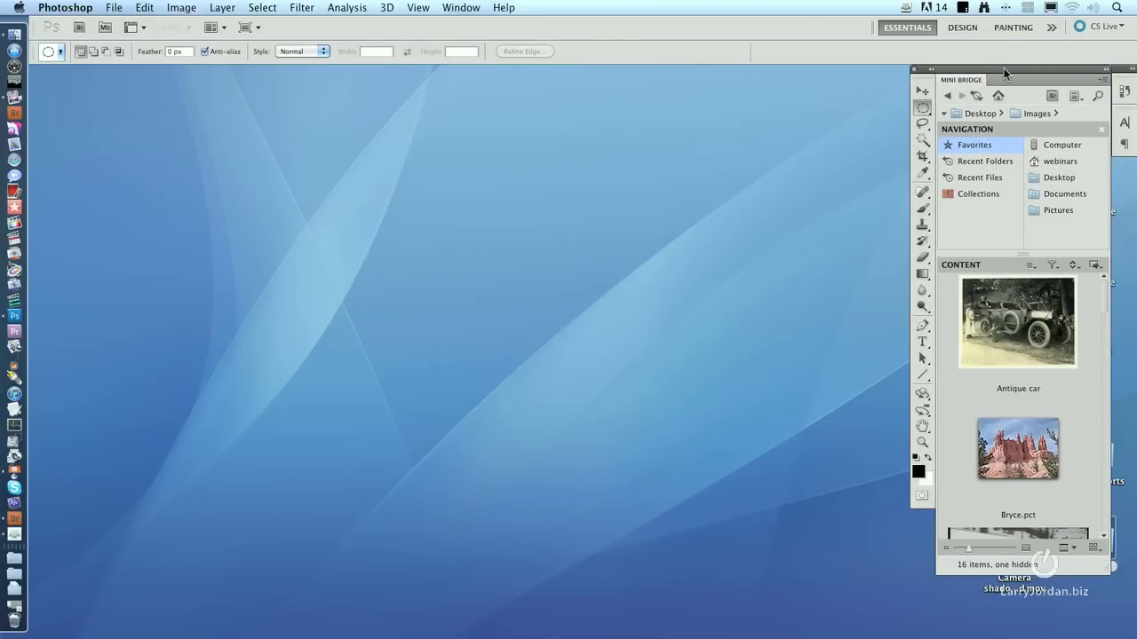